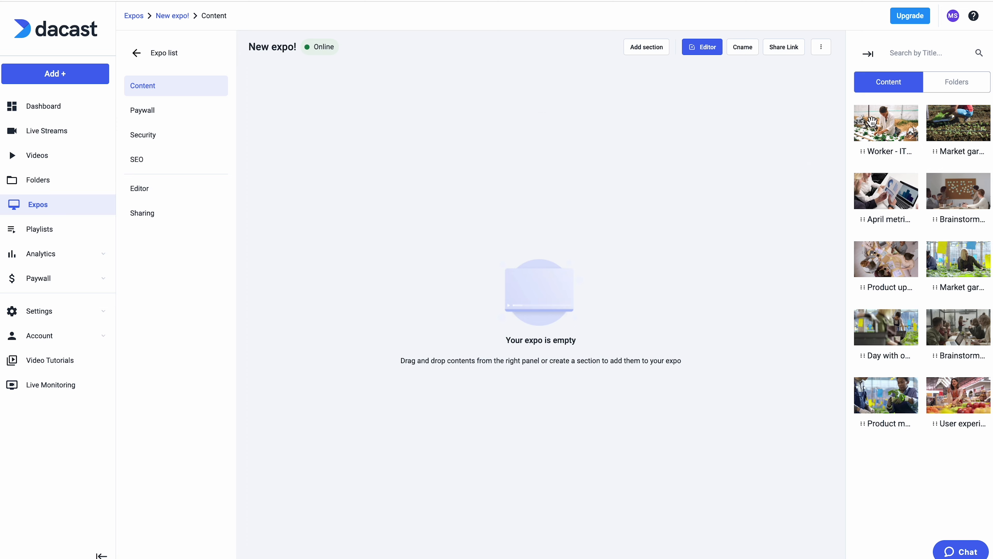
Step: Add the videos Worker - ITW2 and Market gardener - ITW1 to the empty expo's content
{"action": "left_click_drag", "start_coordinate": [867, 127], "coordinate": [517, 81]}
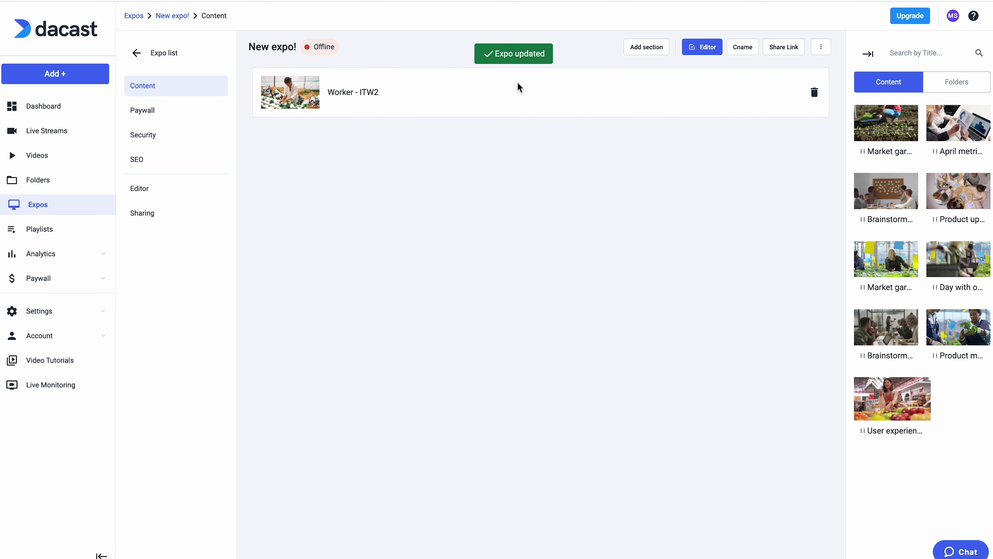
{"action": "left_click_drag", "start_coordinate": [854, 154], "coordinate": [308, 137]}
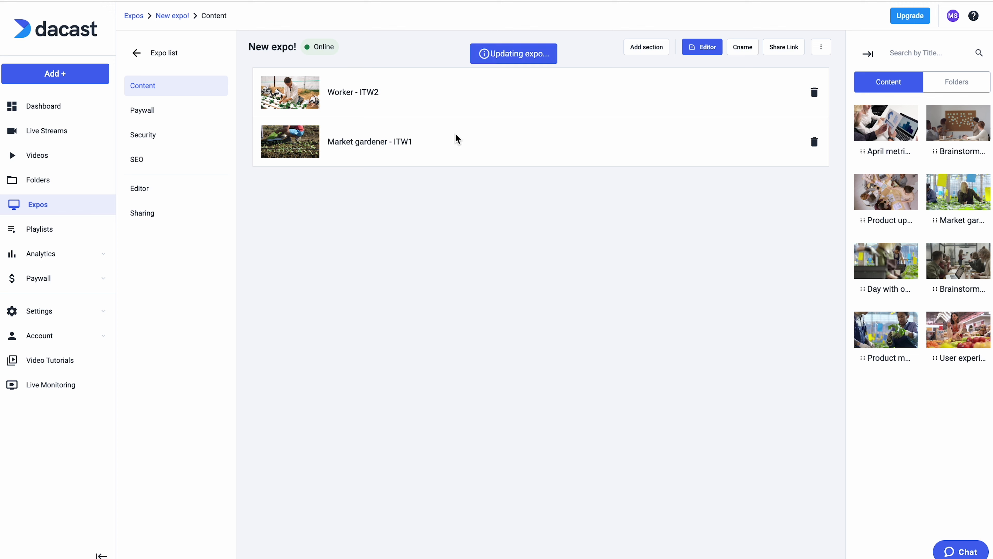
Step: Add a section titled "This is a section" to the expo
{"action": "left_click", "coordinate": [649, 48]}
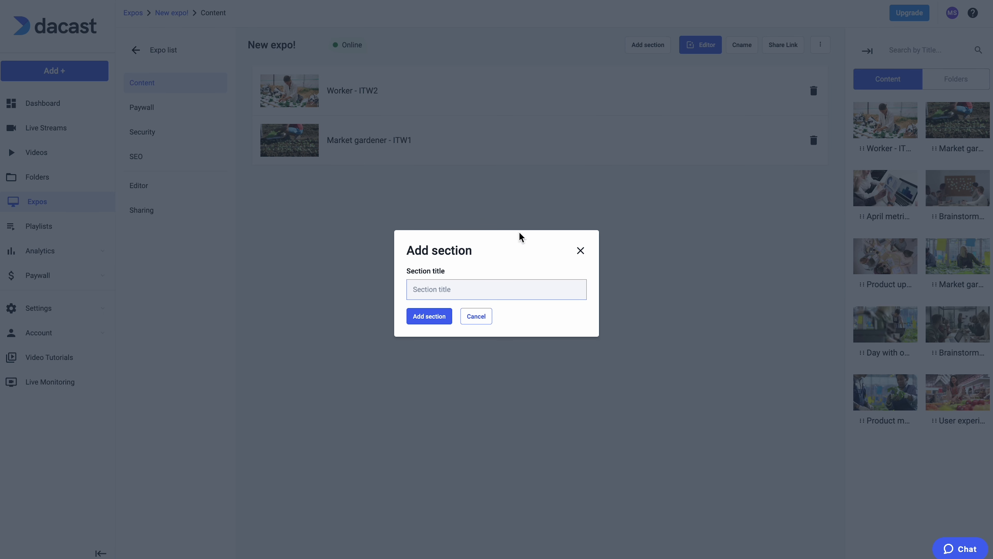
{"action": "type", "text": "This is a"}
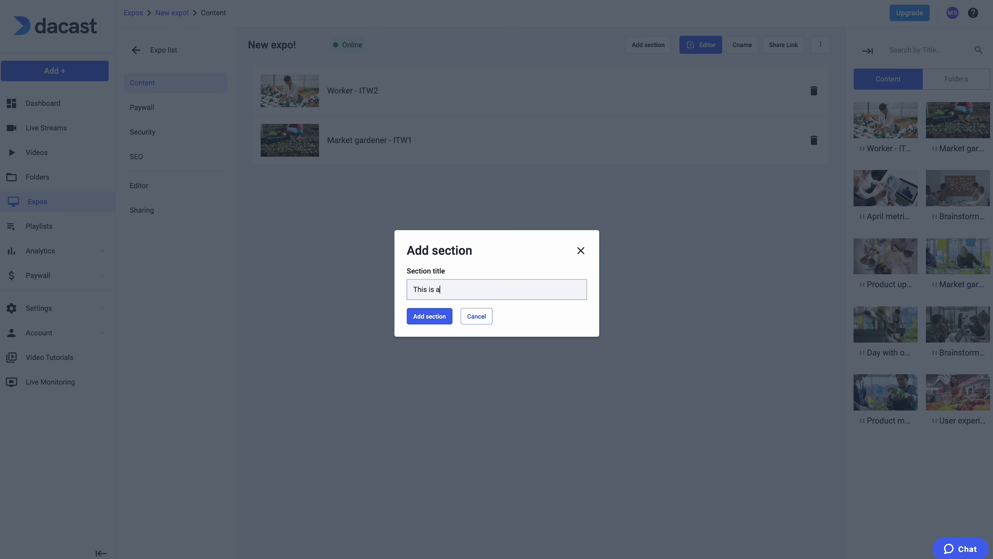
{"action": "type", "text": " section"}
{"action": "left_click", "coordinate": [442, 319]}
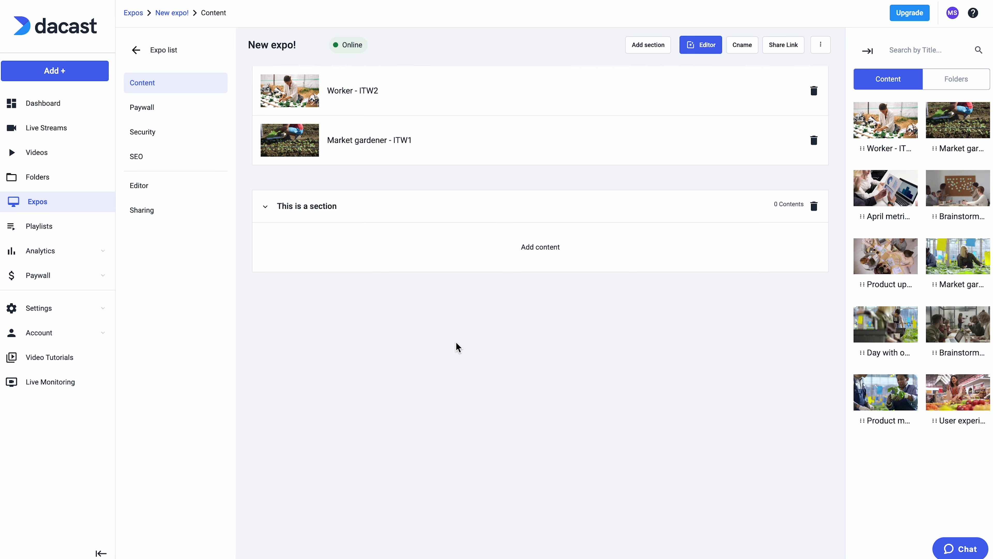
Step: Fill the section with April metrics analysis, both Brainstorming videos, Partners update, Sales team presentation, Product update - april 24 and Key data analysis
{"action": "left_click_drag", "start_coordinate": [866, 195], "coordinate": [688, 257]}
{"action": "left_click_drag", "start_coordinate": [972, 181], "coordinate": [672, 299]}
{"action": "left_click_drag", "start_coordinate": [882, 198], "coordinate": [727, 337]}
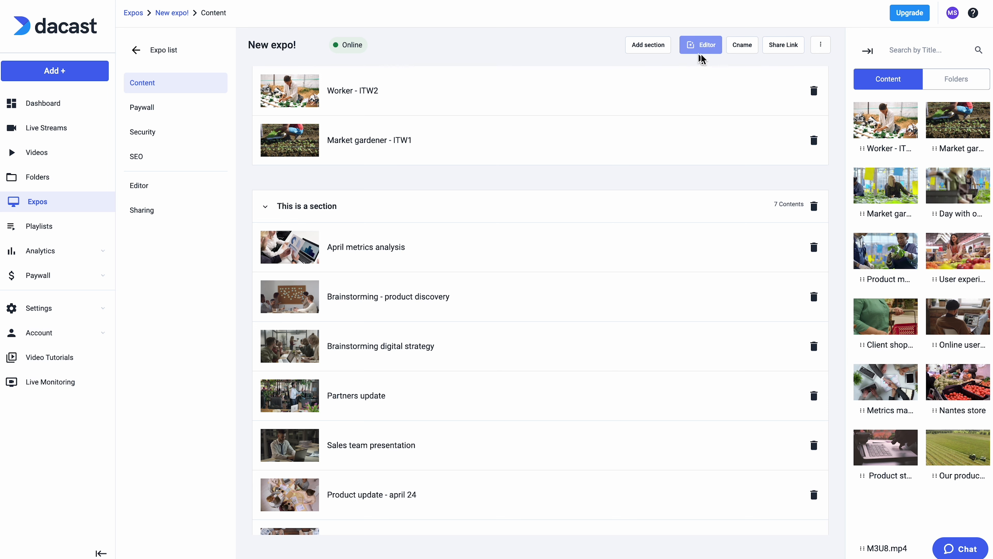
Step: Open the expo's editor and review the Styles and Display settings, ending on the Layout settings
{"action": "left_click", "coordinate": [192, 190]}
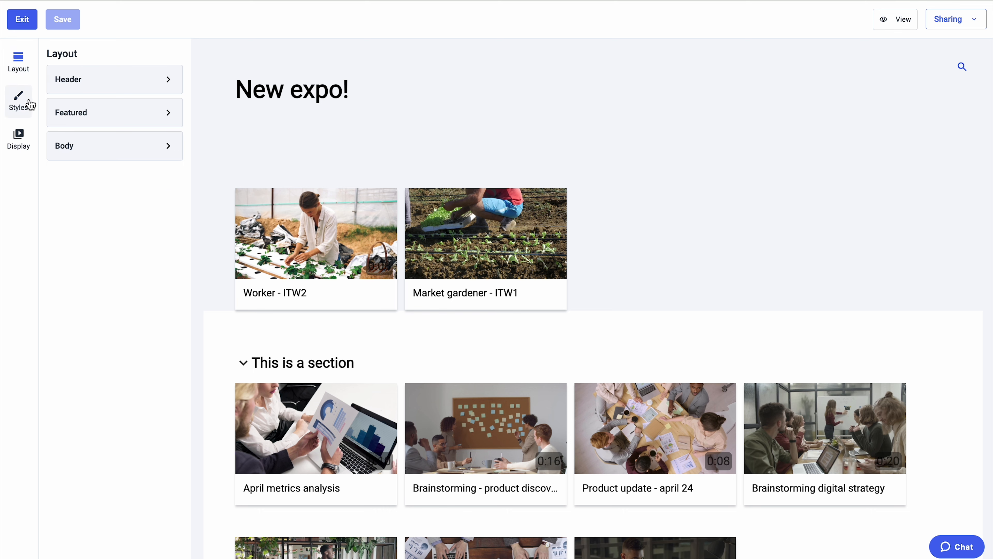
{"action": "left_click", "coordinate": [31, 104]}
{"action": "left_click", "coordinate": [23, 141]}
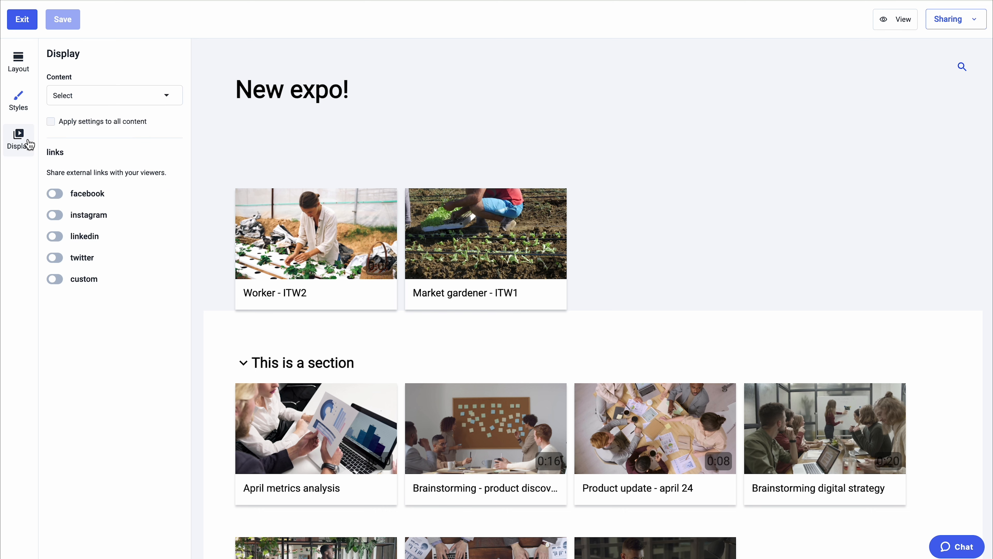
{"action": "left_click", "coordinate": [25, 66]}
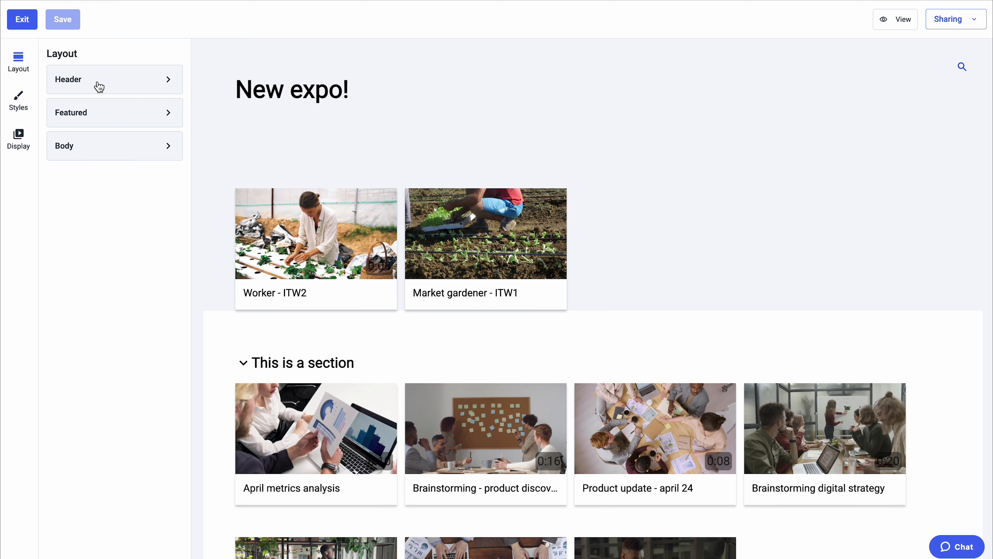
Step: Set the expo header's description to "new description"
{"action": "left_click", "coordinate": [97, 86]}
{"action": "left_click", "coordinate": [92, 152]}
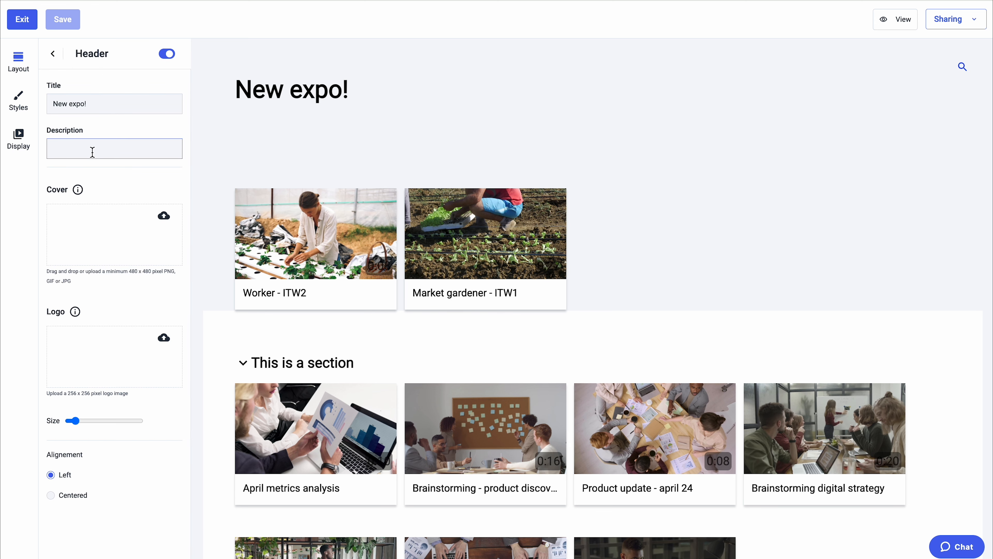
{"action": "type", "text": "new descript"}
{"action": "type", "text": "ion"}
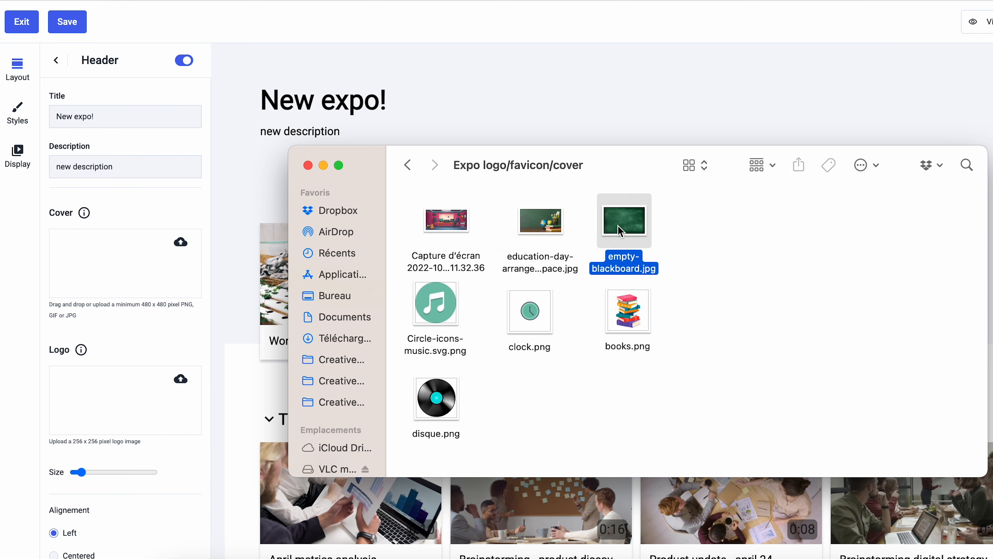
Step: Upload empty-blackboard.jpg as the header cover and the blue arrow-shaped image as the header logo
{"action": "left_click_drag", "start_coordinate": [556, 198], "coordinate": [103, 242]}
{"action": "left_click_drag", "start_coordinate": [533, 400], "coordinate": [125, 407]}
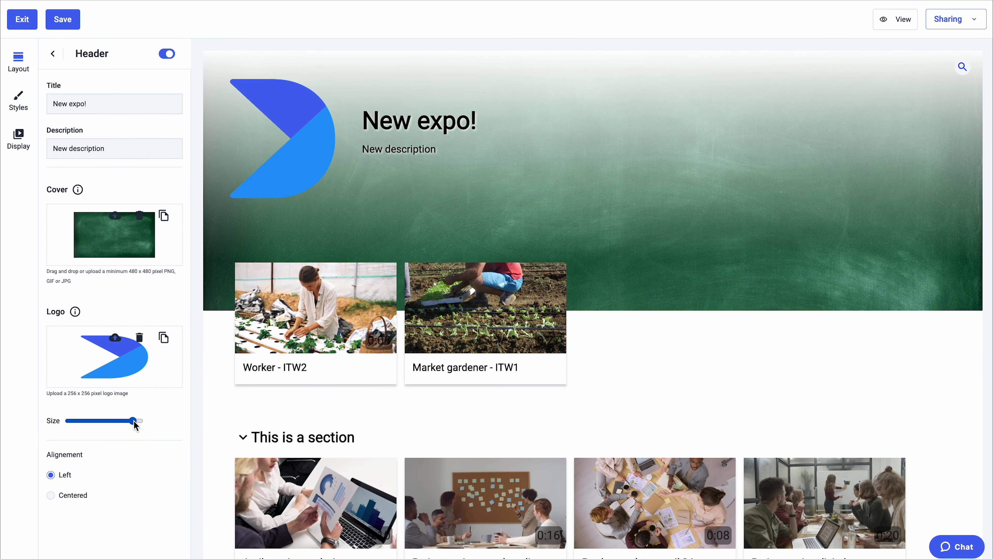
Step: Enlarge the header logo to near its maximum size and set the header alignment to Centered
{"action": "left_click_drag", "start_coordinate": [153, 472], "coordinate": [97, 472]}
{"action": "left_click_drag", "start_coordinate": [90, 423], "coordinate": [129, 422]}
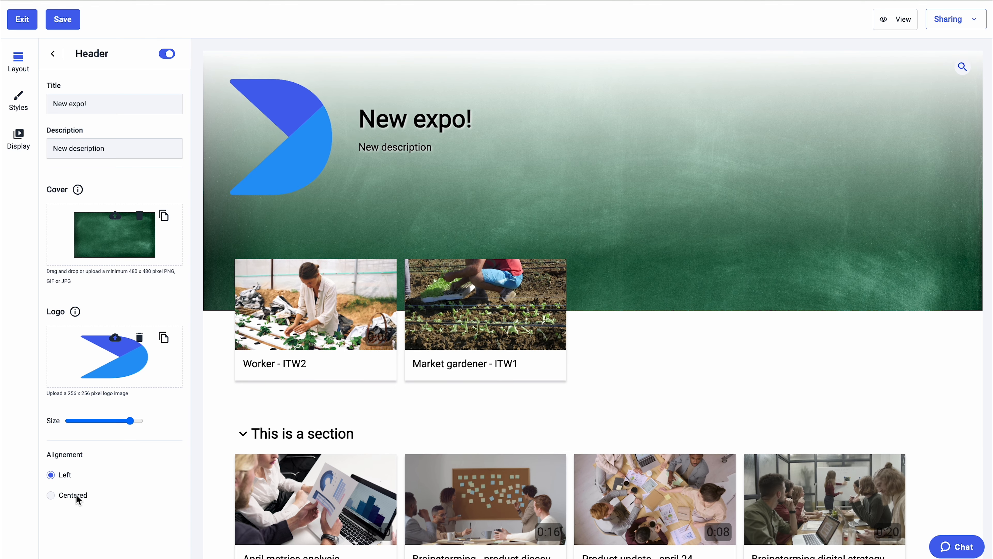
{"action": "left_click", "coordinate": [51, 495]}
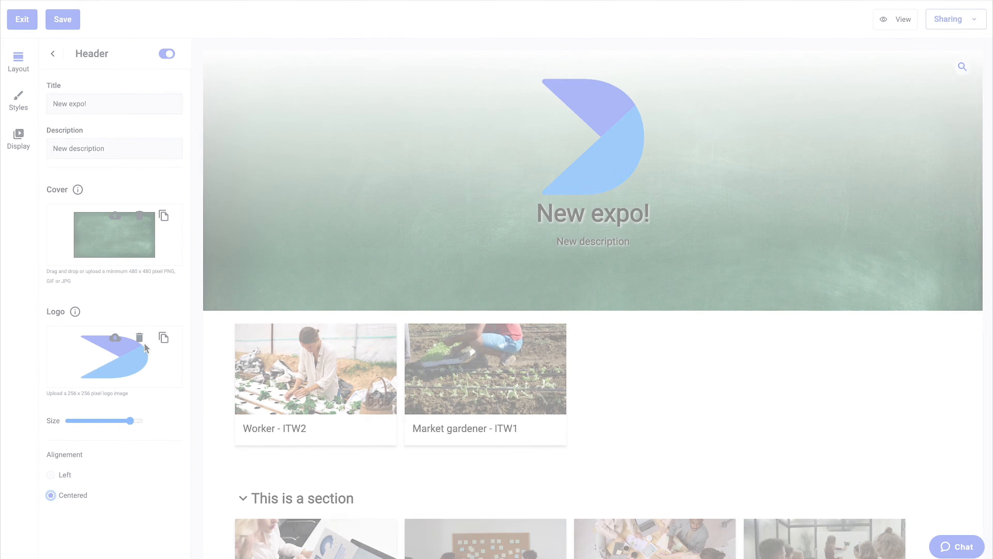
Step: Feature April metrics analysis in the expo with Centered alignment and check it in the preview
{"action": "left_click", "coordinate": [53, 53]}
{"action": "left_click", "coordinate": [104, 111]}
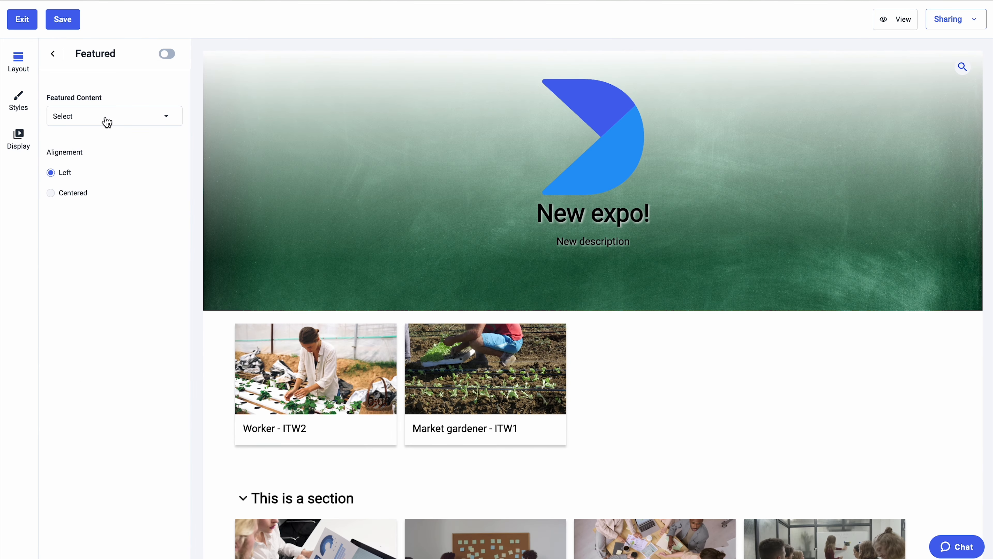
{"action": "left_click", "coordinate": [127, 118]}
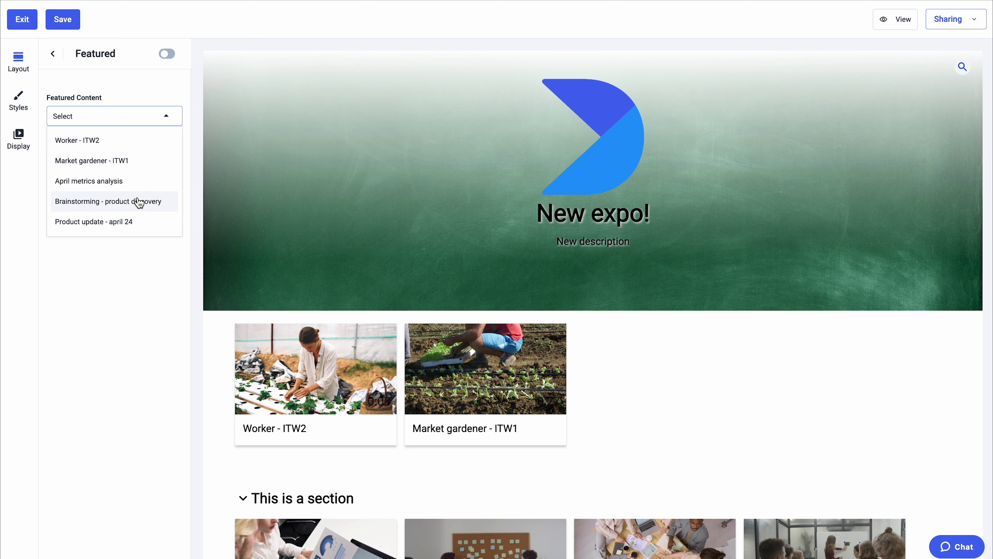
{"action": "left_click", "coordinate": [141, 184]}
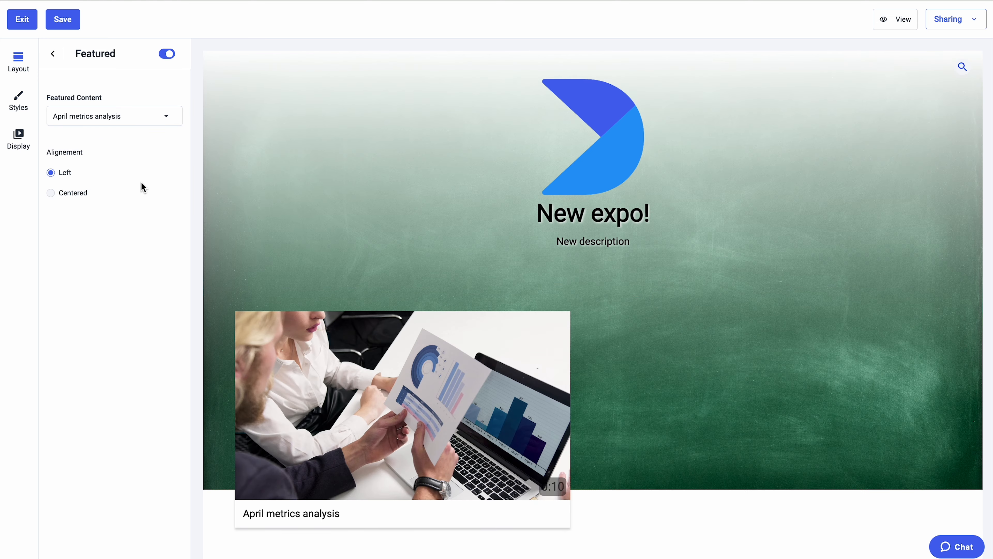
{"action": "left_click", "coordinate": [52, 193]}
{"action": "scroll", "coordinate": [319, 261], "scroll_direction": "down", "scroll_amount": 10}
{"action": "scroll", "coordinate": [319, 262], "scroll_direction": "up", "scroll_amount": 7}
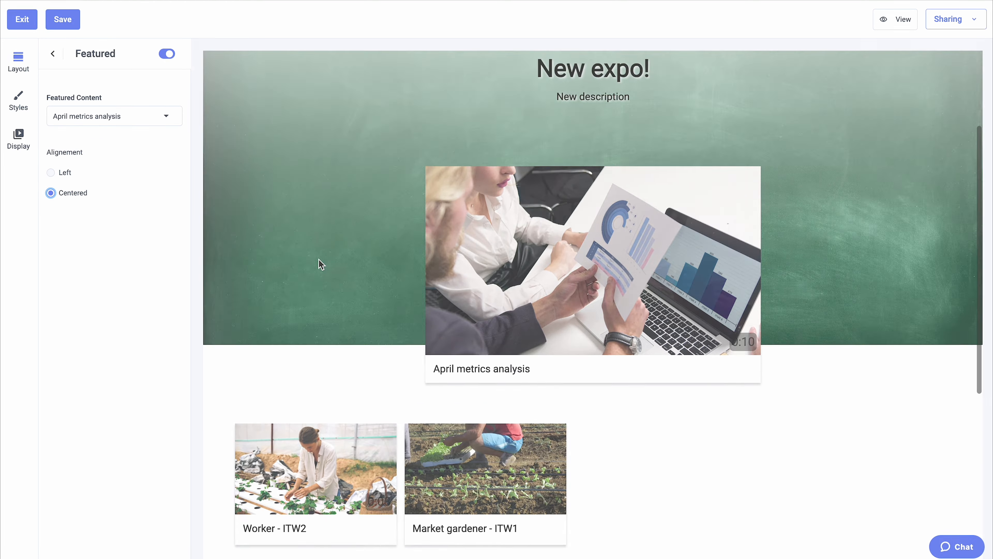
Step: Turn on content descriptions in the Body layout, review them in the preview, and turn them off again
{"action": "left_click", "coordinate": [52, 54]}
{"action": "left_click", "coordinate": [114, 144]}
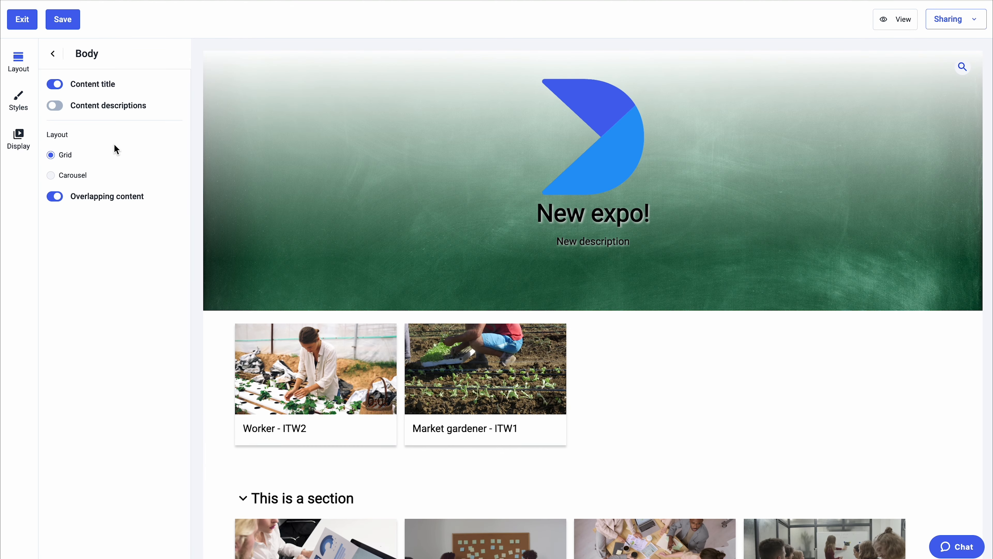
{"action": "left_click", "coordinate": [57, 111]}
{"action": "scroll", "coordinate": [267, 422], "scroll_direction": "down", "scroll_amount": 8}
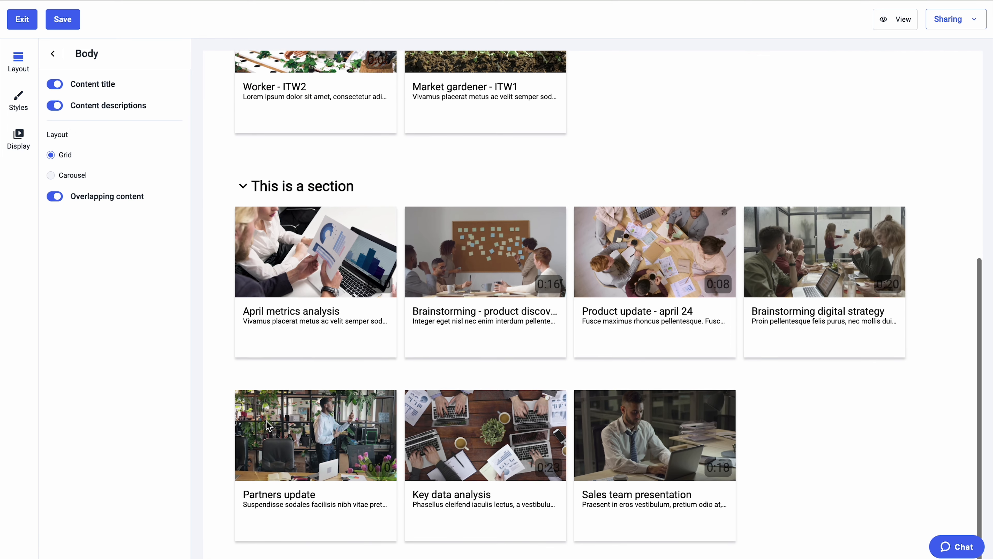
{"action": "scroll", "coordinate": [268, 423], "scroll_direction": "up", "scroll_amount": 8}
{"action": "left_click", "coordinate": [56, 106]}
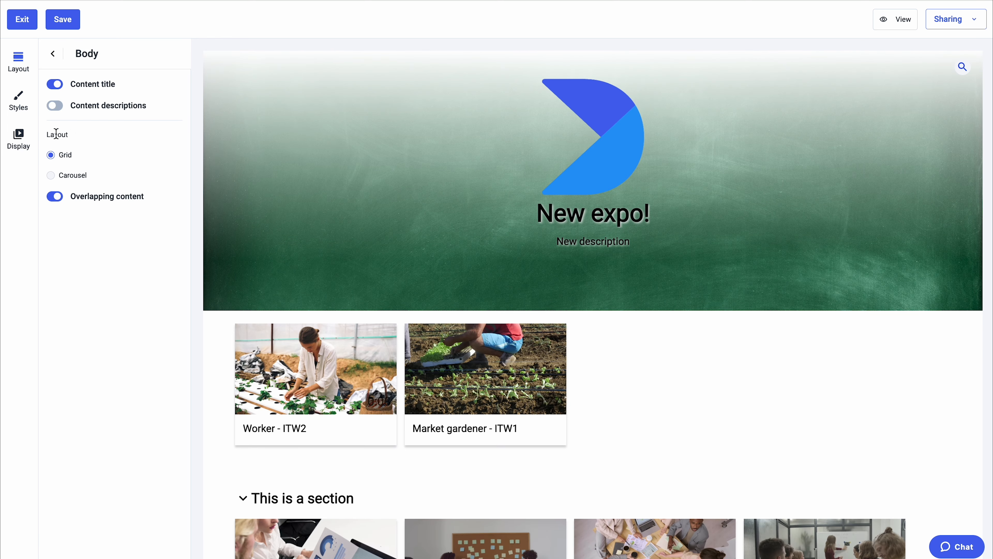
Step: Switch the body layout to Carousel and look through the section's carousel in the preview
{"action": "left_click", "coordinate": [51, 176]}
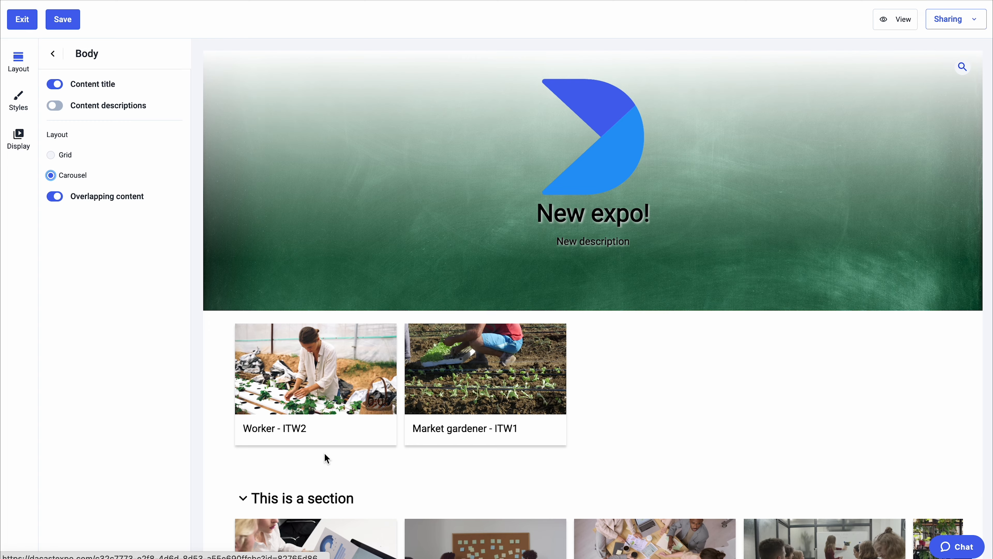
{"action": "scroll", "coordinate": [326, 454], "scroll_direction": "down", "scroll_amount": 3}
{"action": "scroll", "coordinate": [452, 471], "scroll_direction": "right", "scroll_amount": 2}
{"action": "scroll", "coordinate": [452, 470], "scroll_direction": "right", "scroll_amount": 3}
Step: Set the expo's background color in the Styles settings to the pale green #dbe3d2
{"action": "left_click", "coordinate": [28, 110]}
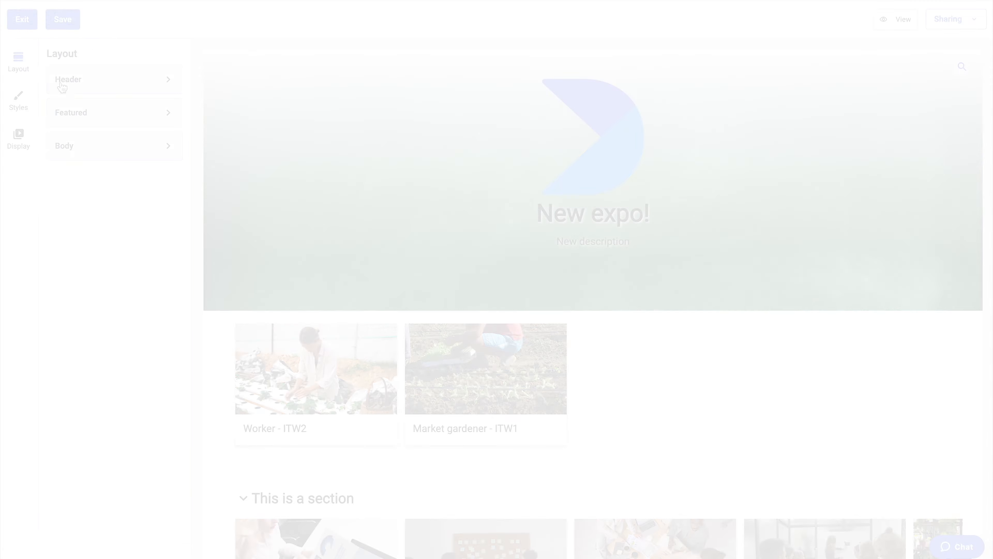
{"action": "left_click", "coordinate": [156, 102]}
{"action": "left_click", "coordinate": [203, 243]}
{"action": "left_click", "coordinate": [140, 128]}
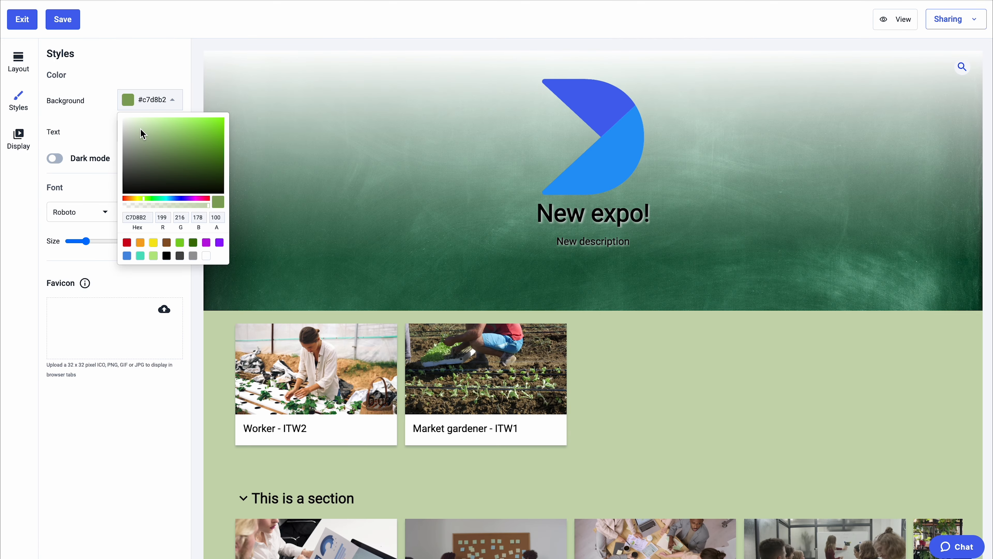
{"action": "left_click", "coordinate": [130, 126]}
{"action": "left_click", "coordinate": [149, 101]}
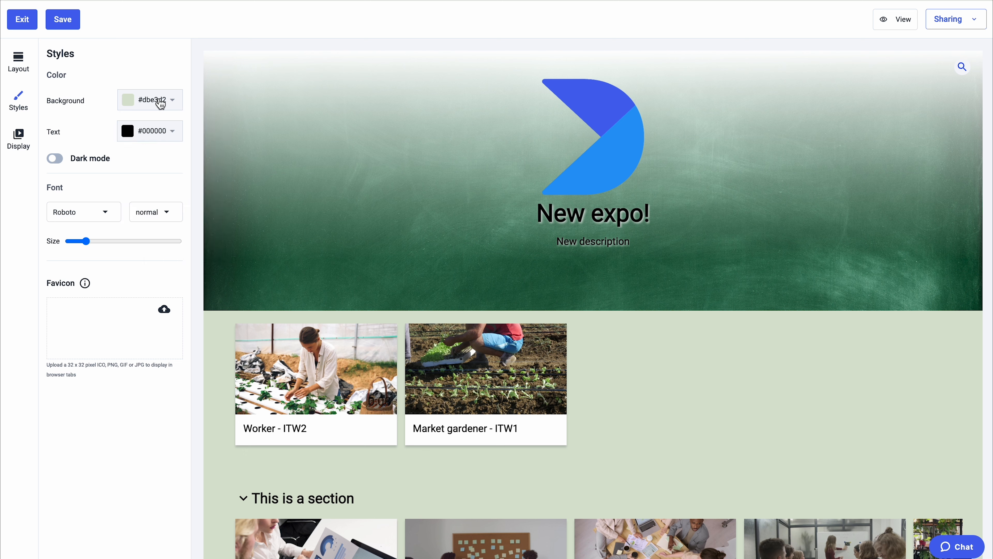
Step: Set the expo's text color to the blue #115bb0
{"action": "left_click", "coordinate": [149, 131]}
{"action": "left_click", "coordinate": [175, 207]}
{"action": "left_click", "coordinate": [215, 171]}
{"action": "left_click", "coordinate": [214, 165]}
{"action": "left_click_drag", "start_coordinate": [210, 159], "coordinate": [216, 148]}
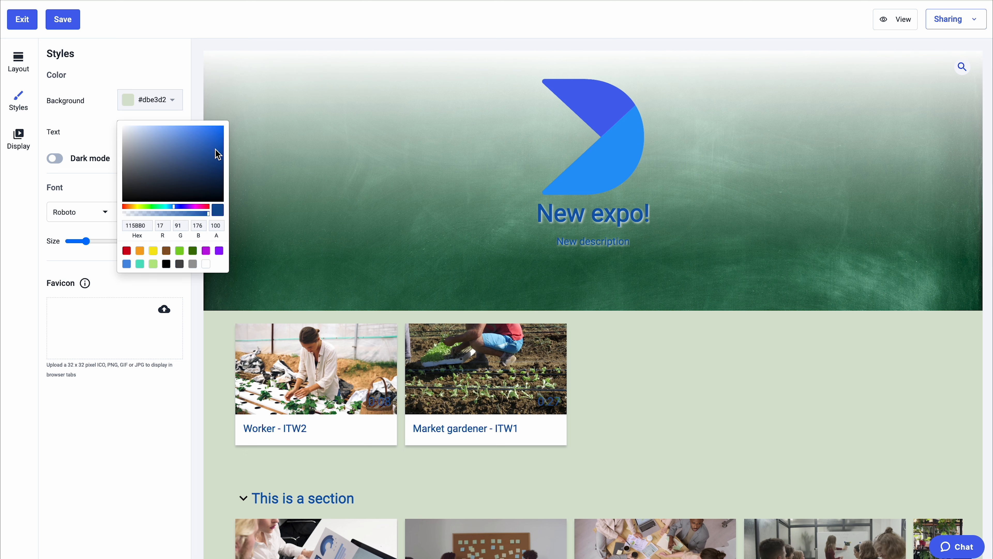
{"action": "left_click", "coordinate": [178, 71]}
Step: Turn dark mode on to preview the expo and turn it off again
{"action": "left_click", "coordinate": [57, 159]}
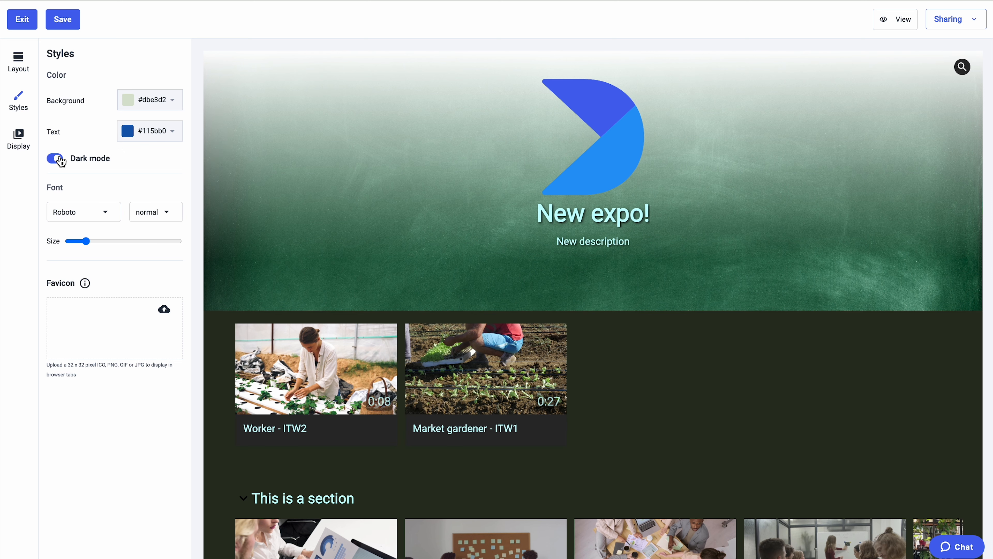
{"action": "left_click", "coordinate": [57, 159]}
Step: Set the expo's font to system-ui and adjust the font size slightly
{"action": "left_click", "coordinate": [105, 211]}
{"action": "scroll", "coordinate": [101, 298], "scroll_direction": "down", "scroll_amount": 3}
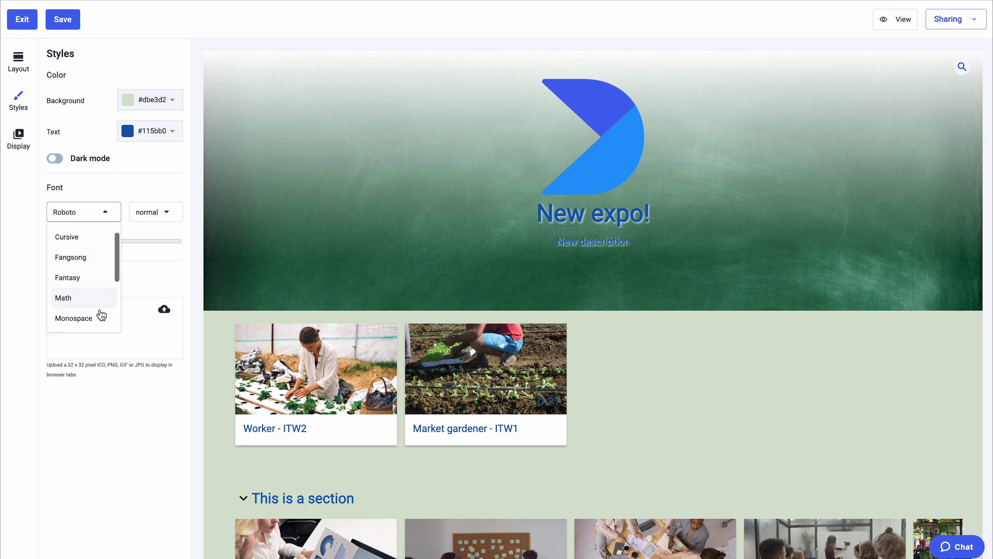
{"action": "left_click", "coordinate": [92, 328]}
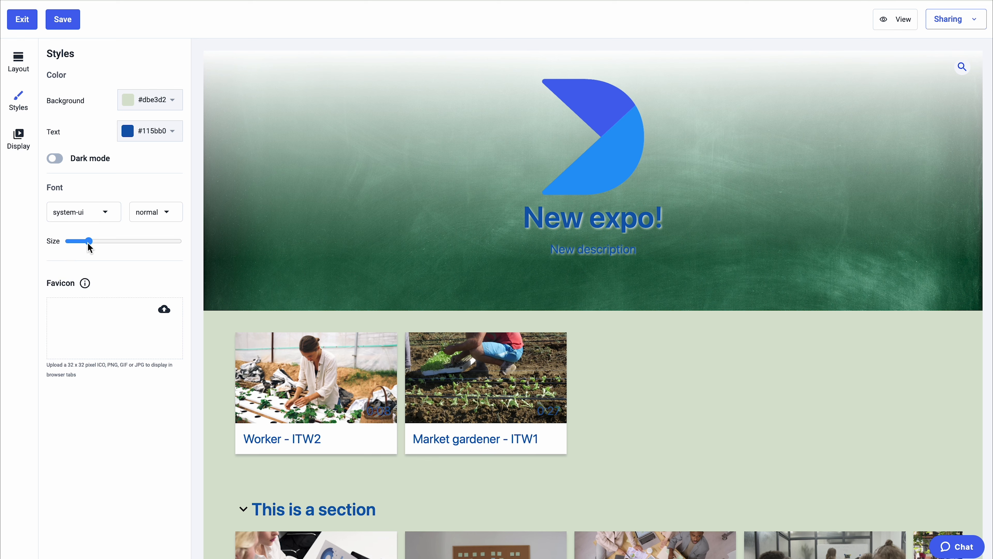
{"action": "left_click_drag", "start_coordinate": [73, 241], "coordinate": [82, 241]}
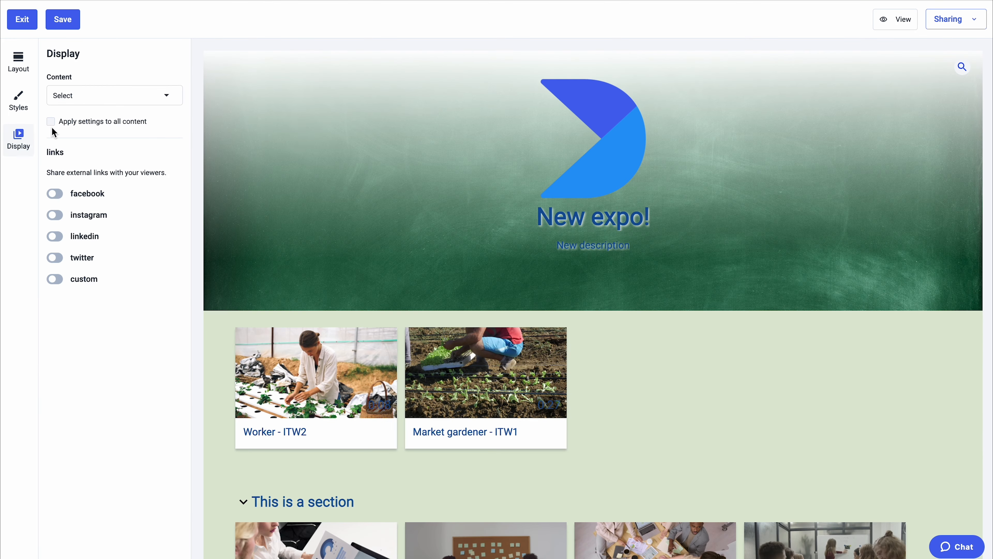
Step: Select Worker - ITW2 in the Display settings and enable its facebook and instagram links
{"action": "left_click", "coordinate": [97, 98]}
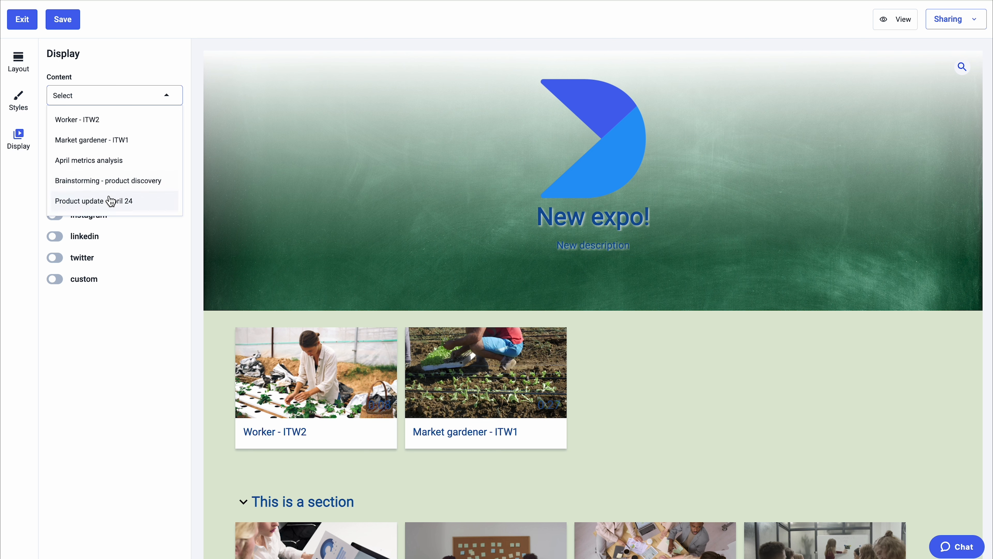
{"action": "left_click", "coordinate": [116, 115]}
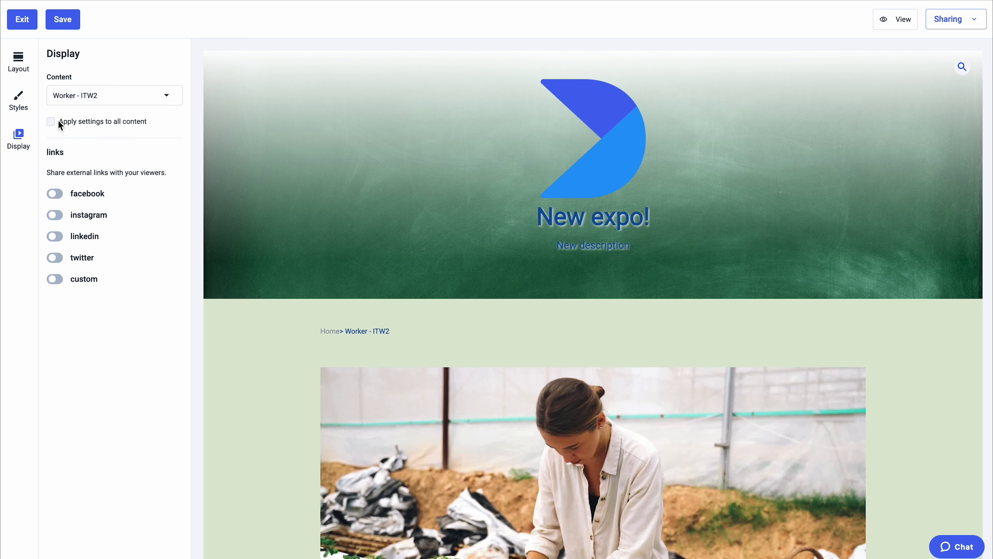
{"action": "left_click", "coordinate": [55, 193]}
{"action": "left_click", "coordinate": [55, 244]}
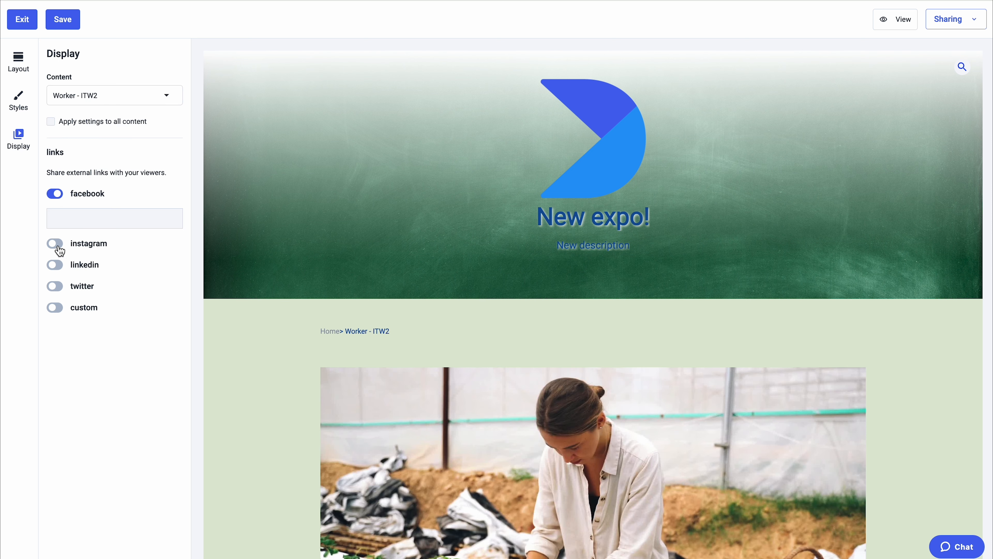
{"action": "scroll", "coordinate": [352, 364], "scroll_direction": "down", "scroll_amount": 5}
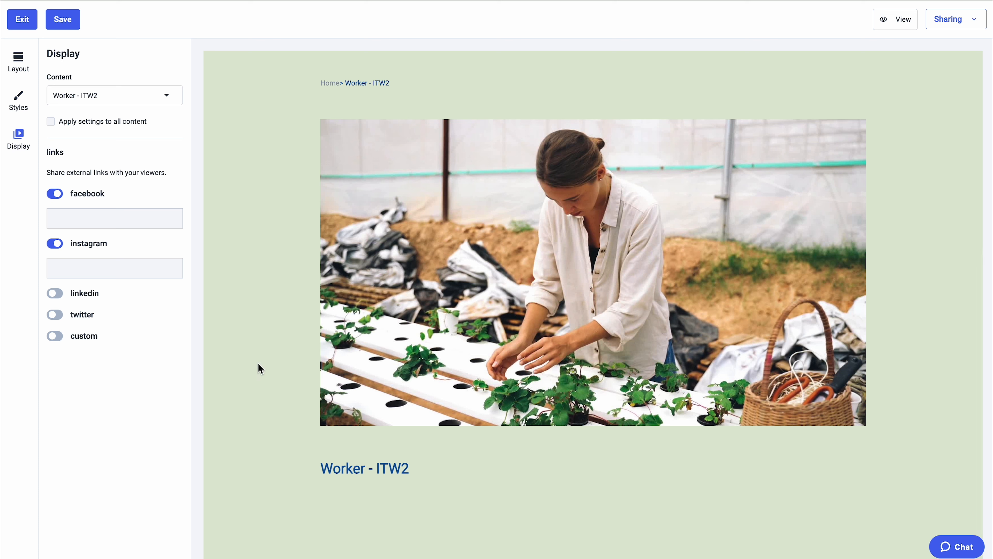
Step: Enter "test" as both the facebook and instagram links of Worker - ITW2
{"action": "left_click", "coordinate": [75, 218]}
{"action": "type", "text": "test"}
{"action": "left_click", "coordinate": [74, 270]}
{"action": "type", "text": "t"}
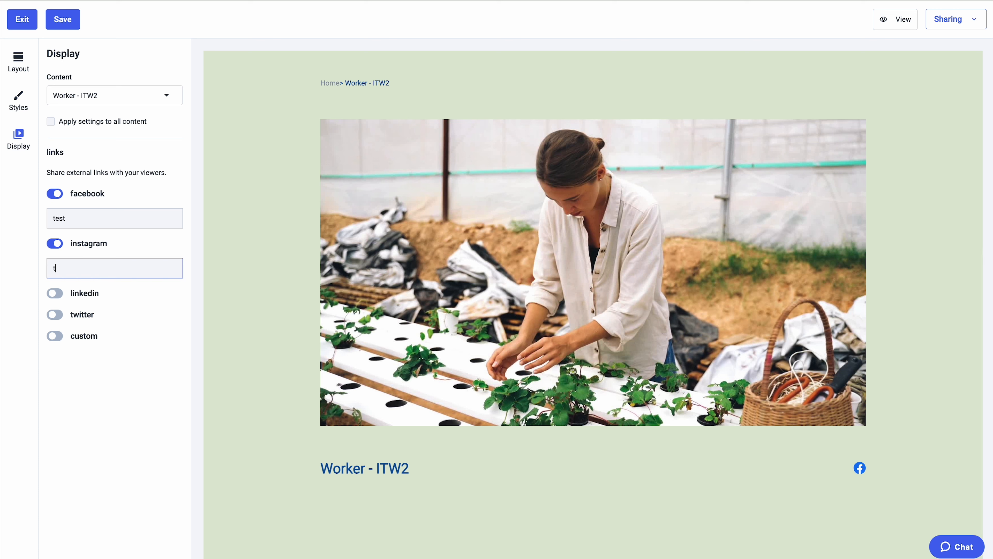
{"action": "type", "text": "est"}
{"action": "left_click", "coordinate": [136, 309]}
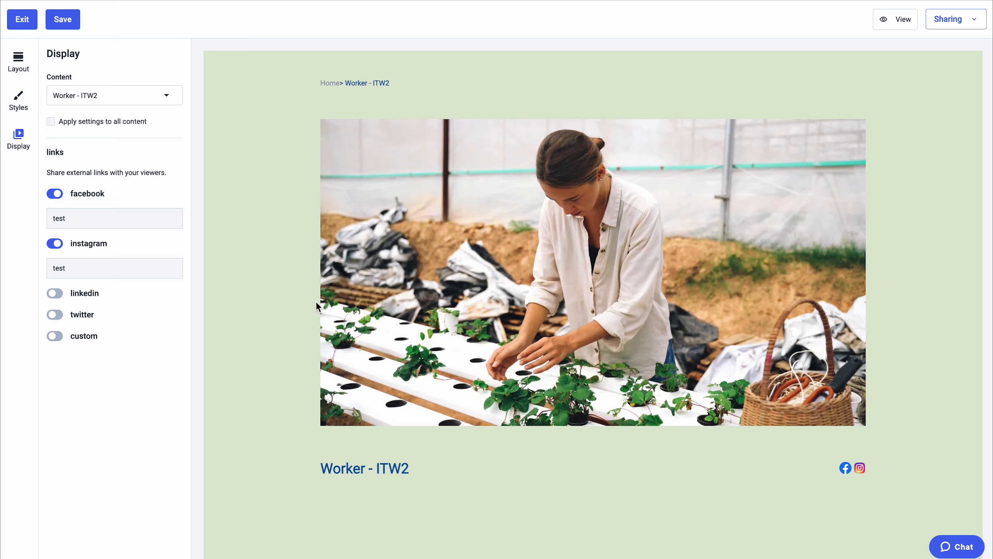
Step: Save the expo changes and view the expo page as a visitor sees it
{"action": "scroll", "coordinate": [339, 174], "scroll_direction": "up", "scroll_amount": 3}
{"action": "left_click", "coordinate": [330, 174]}
{"action": "left_click", "coordinate": [62, 22]}
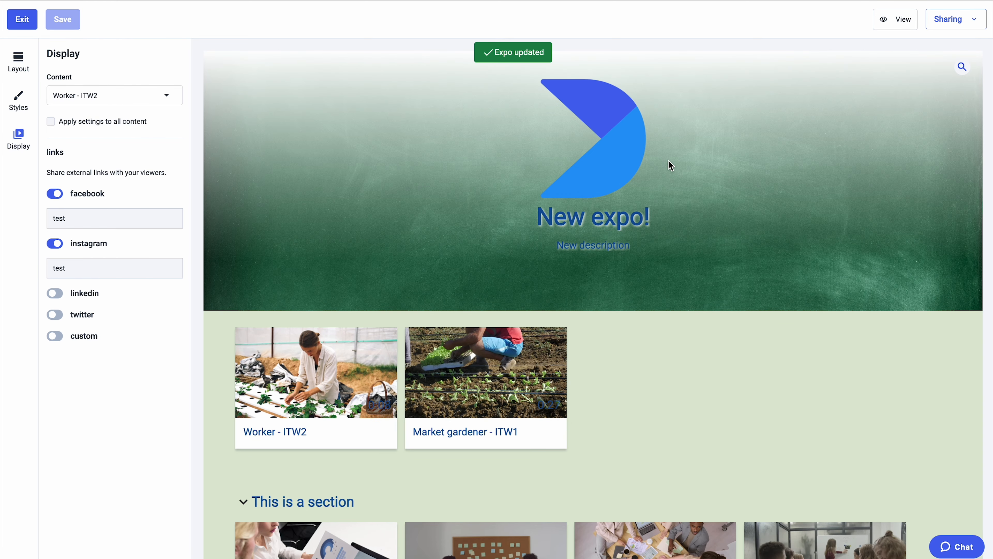
{"action": "left_click", "coordinate": [895, 26]}
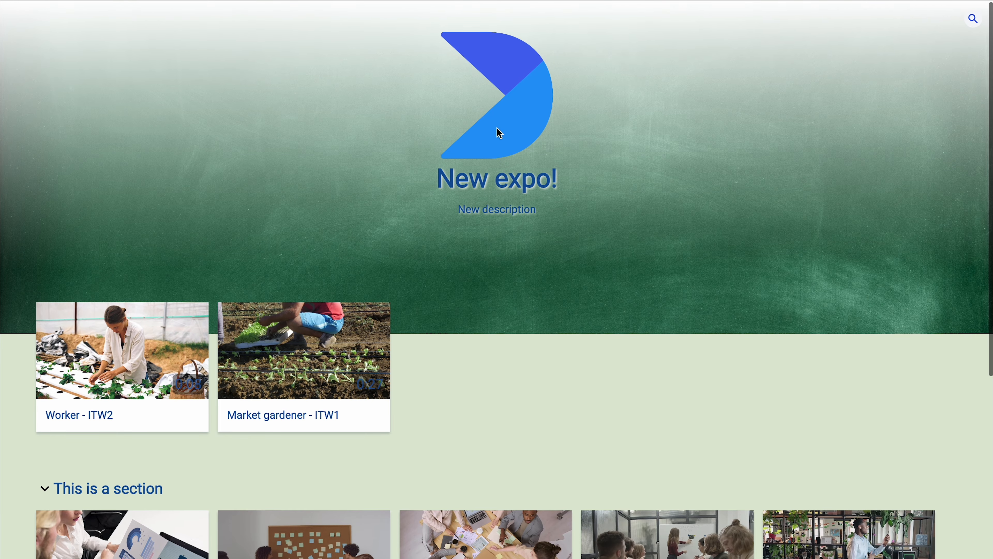
{"action": "scroll", "coordinate": [552, 348], "scroll_direction": "down", "scroll_amount": 7}
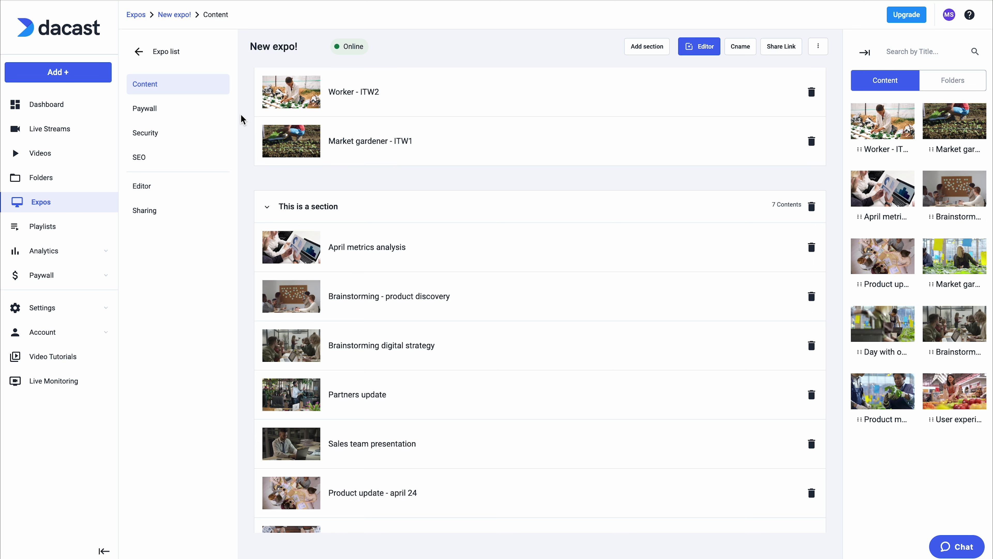
Step: Enable the expo's paywall and create a custom pay-per-view price of 1 USD for 10 hours, available on purchase
{"action": "left_click", "coordinate": [186, 111]}
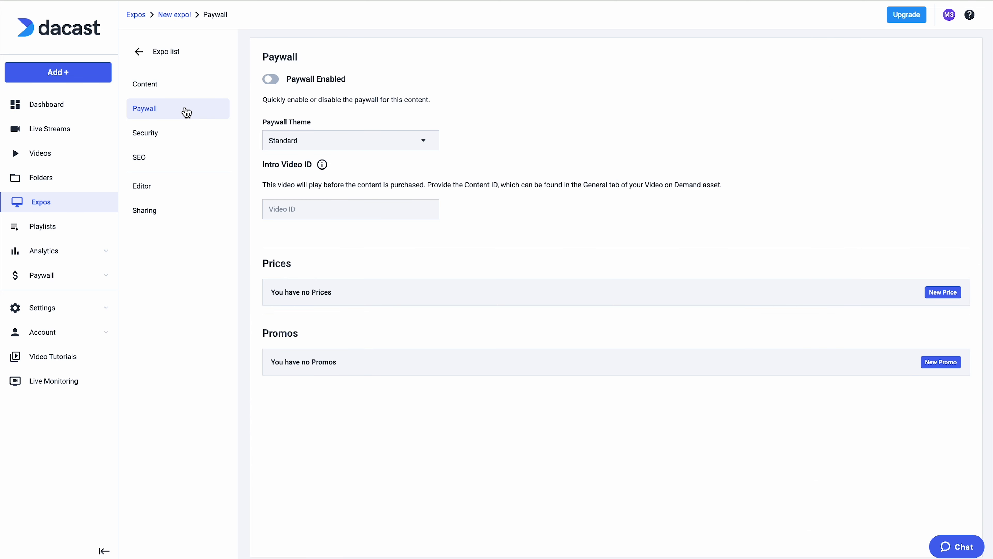
{"action": "left_click", "coordinate": [271, 79]}
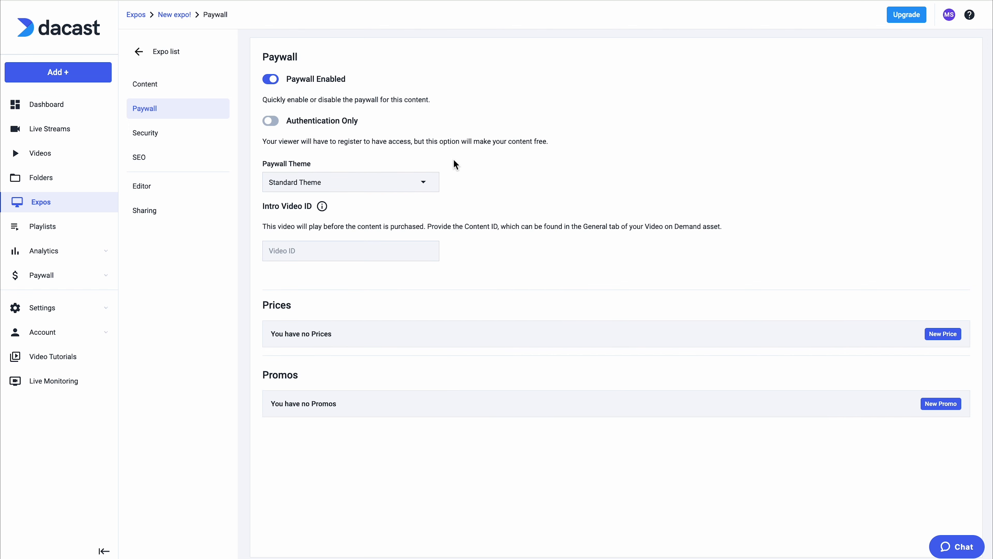
{"action": "left_click", "coordinate": [943, 333]}
{"action": "left_click", "coordinate": [515, 180]}
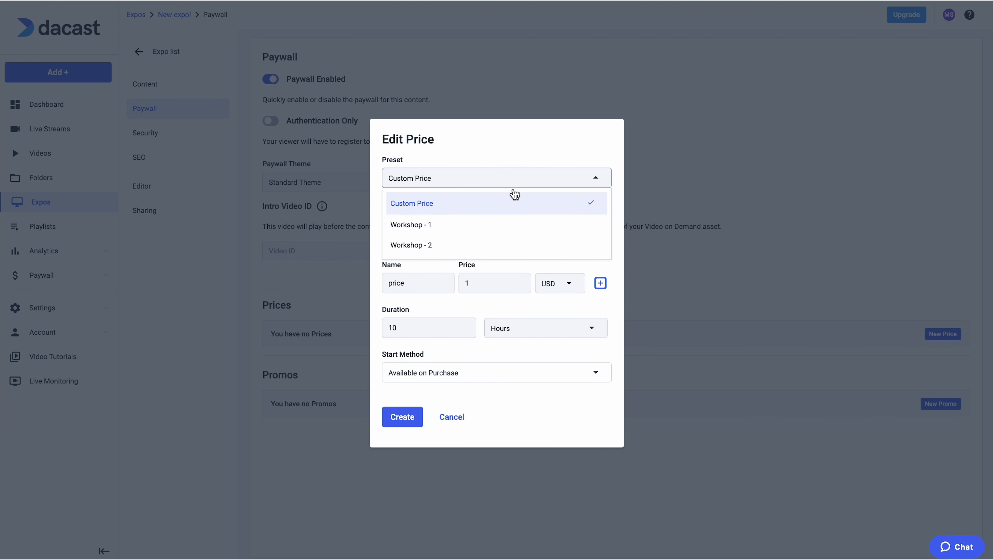
{"action": "left_click", "coordinate": [517, 183]}
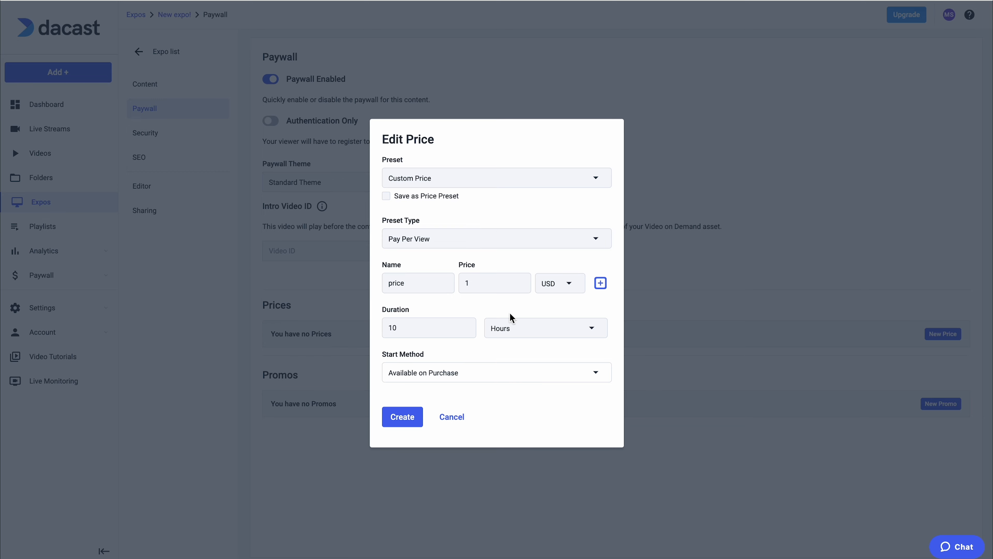
{"action": "left_click", "coordinate": [419, 416]}
Step: Create a custom promo for the expo with the code promo10, a 1% discount and a limit of 10
{"action": "left_click", "coordinate": [941, 403]}
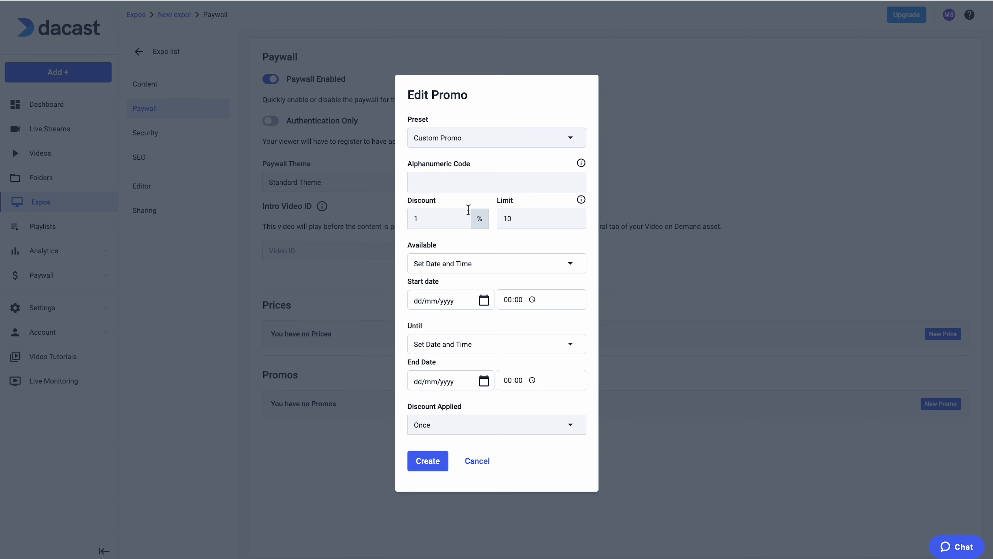
{"action": "left_click", "coordinate": [468, 182]}
{"action": "type", "text": "promo10"}
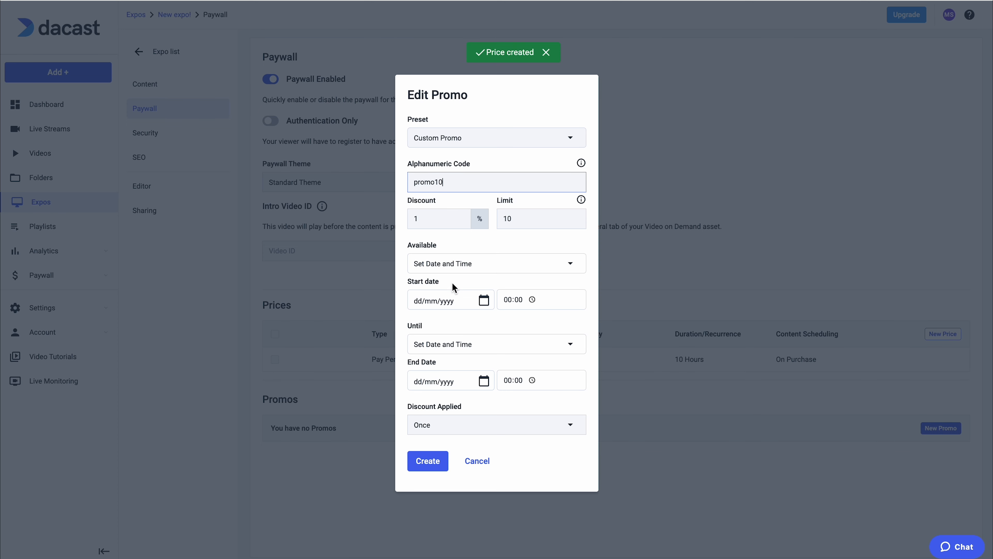
{"action": "left_click", "coordinate": [446, 461]}
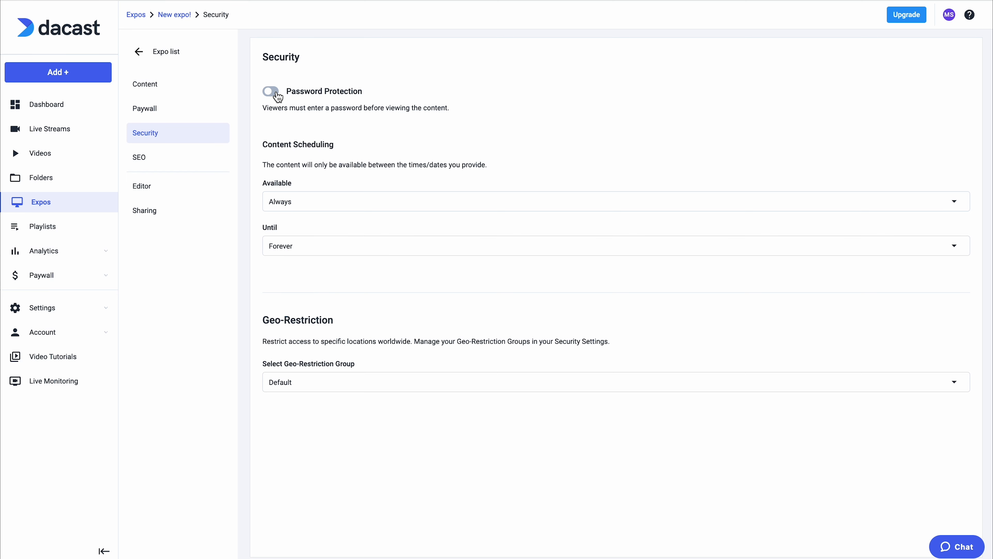
Step: Turn on password protection for the expo with a viewer password, and set the geo-restriction group to All Countries
{"action": "left_click", "coordinate": [271, 91]}
{"action": "left_click", "coordinate": [274, 144]}
{"action": "type", "text": "test"}
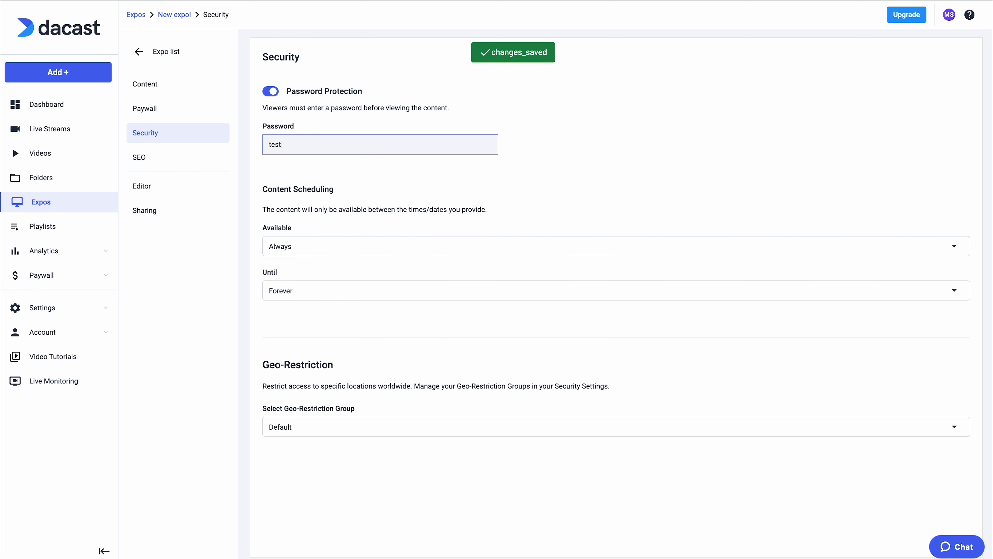
{"action": "type", "text": "10"}
{"action": "left_click", "coordinate": [362, 173]}
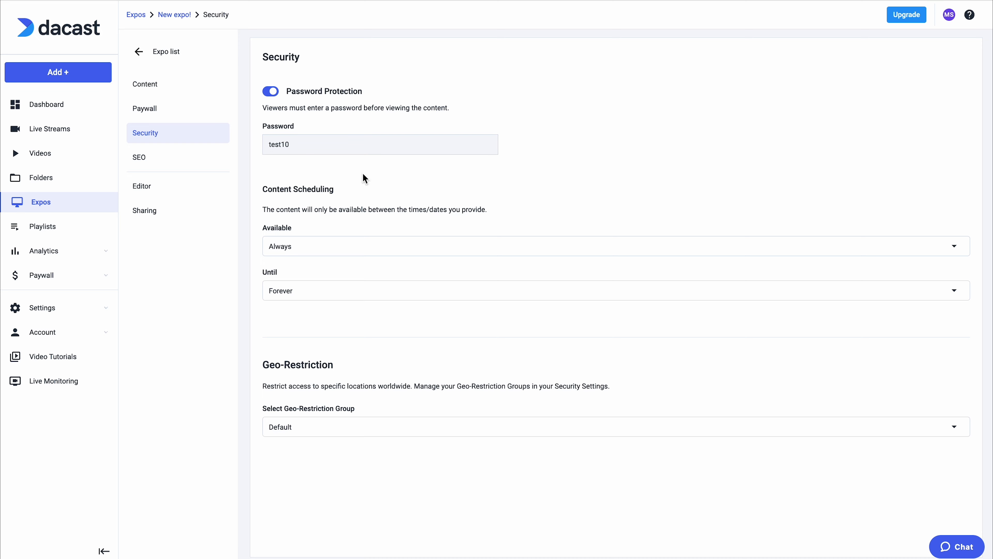
{"action": "left_click", "coordinate": [405, 427]}
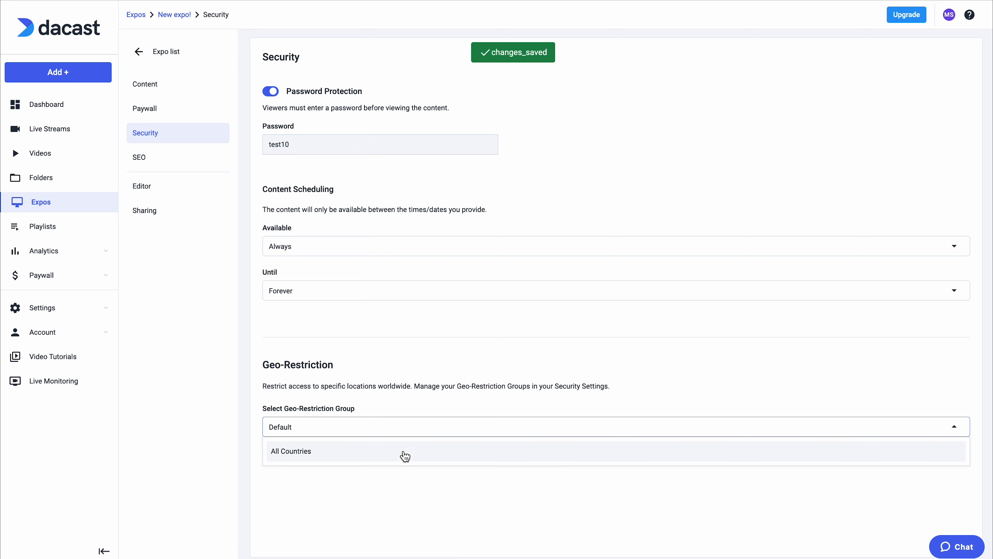
{"action": "left_click", "coordinate": [405, 451]}
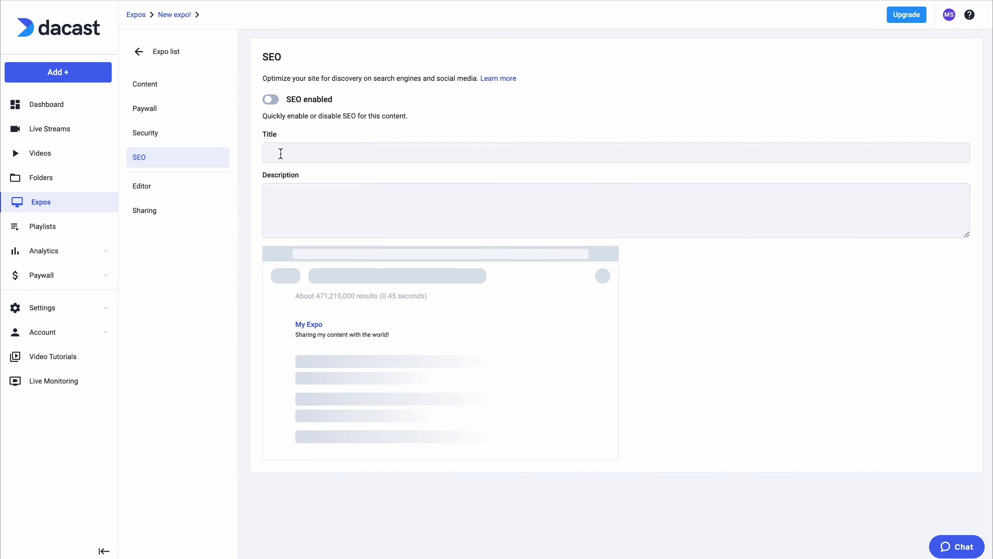
Step: Fill in the SEO title "New expo!" and description "this is a test", and enable SEO for the expo
{"action": "left_click", "coordinate": [280, 153]}
{"action": "type", "text": "N"}
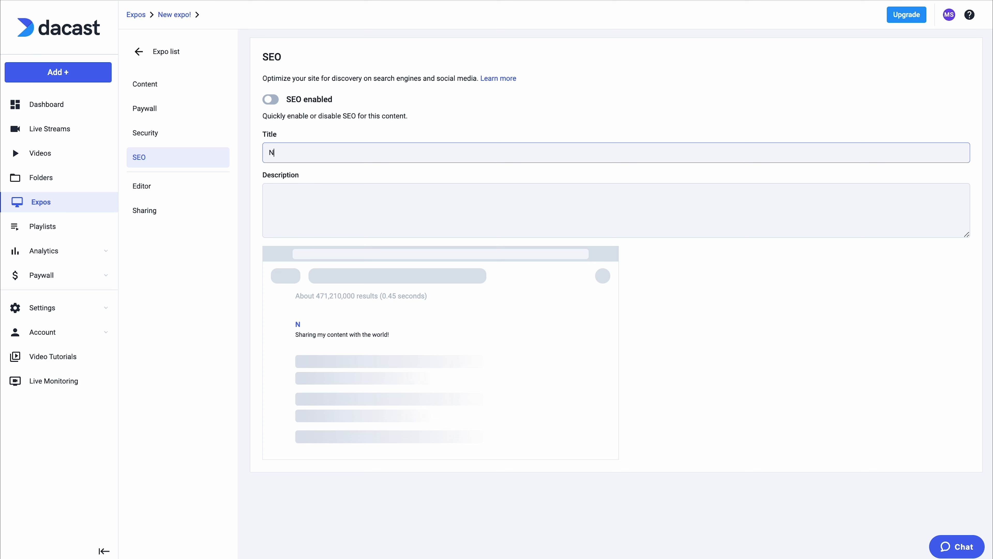
{"action": "type", "text": "ew expo!"}
{"action": "left_click", "coordinate": [298, 206]}
{"action": "type", "text": "this is a test"}
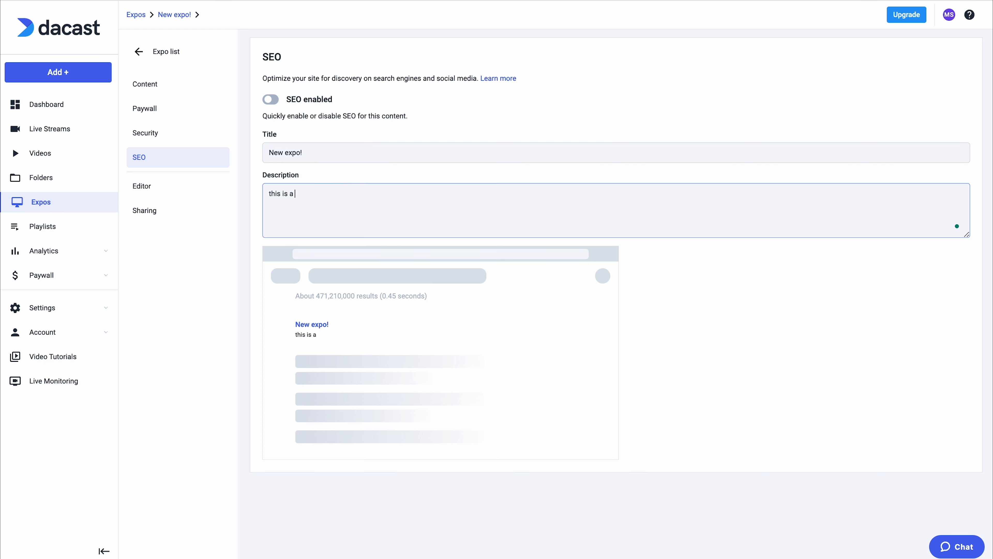
{"action": "left_click", "coordinate": [270, 99]}
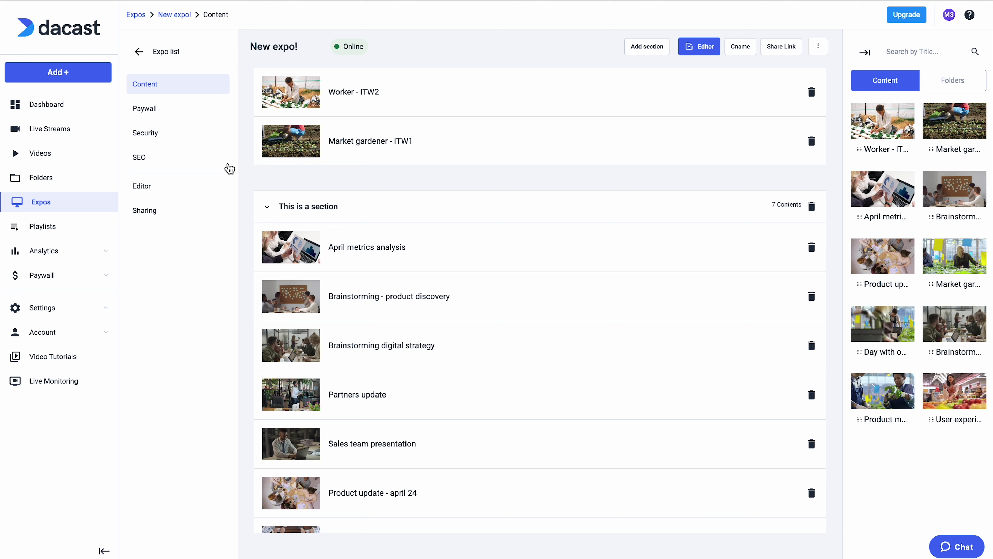
Step: Copy the expo's iFrame embed code from its sharing options
{"action": "left_click", "coordinate": [203, 211]}
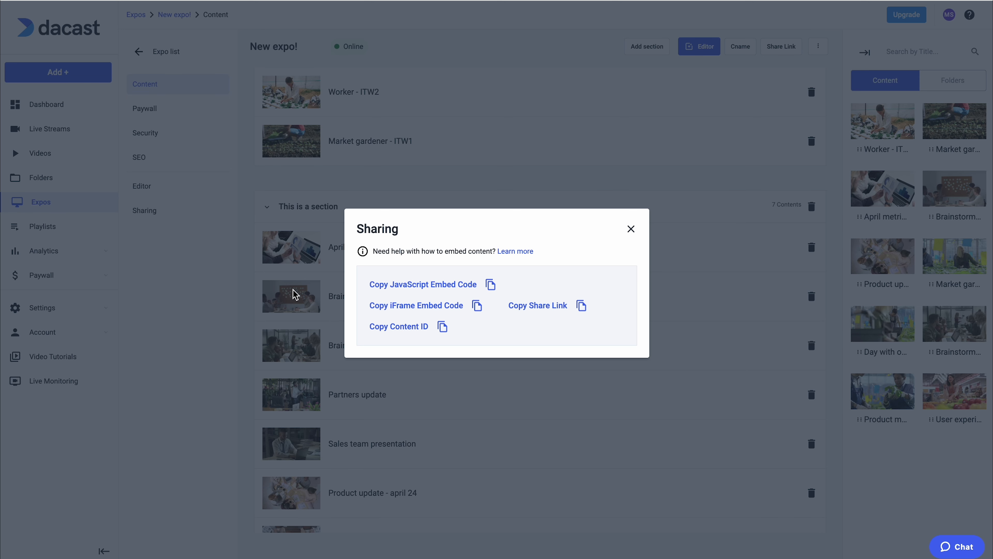
{"action": "left_click", "coordinate": [510, 312]}
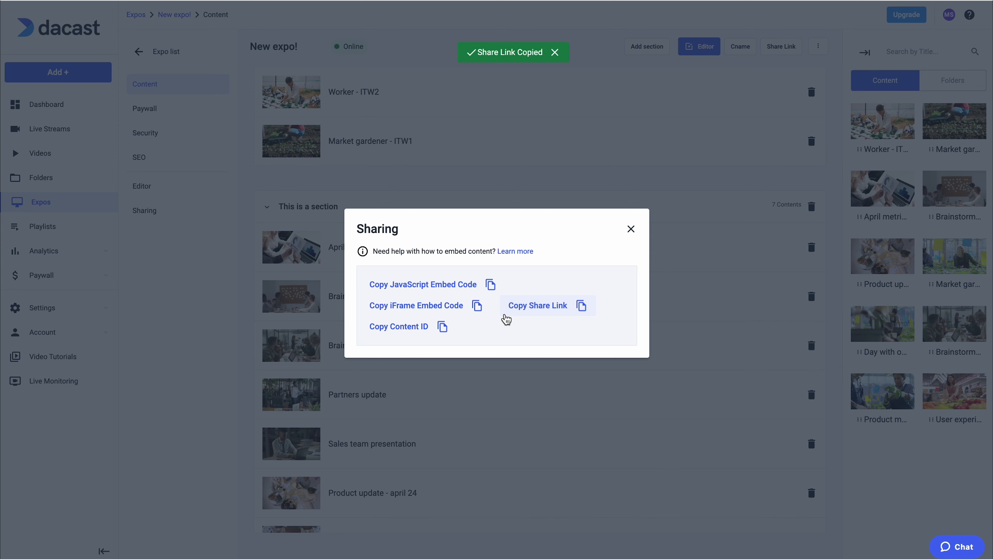
{"action": "left_click", "coordinate": [463, 317]}
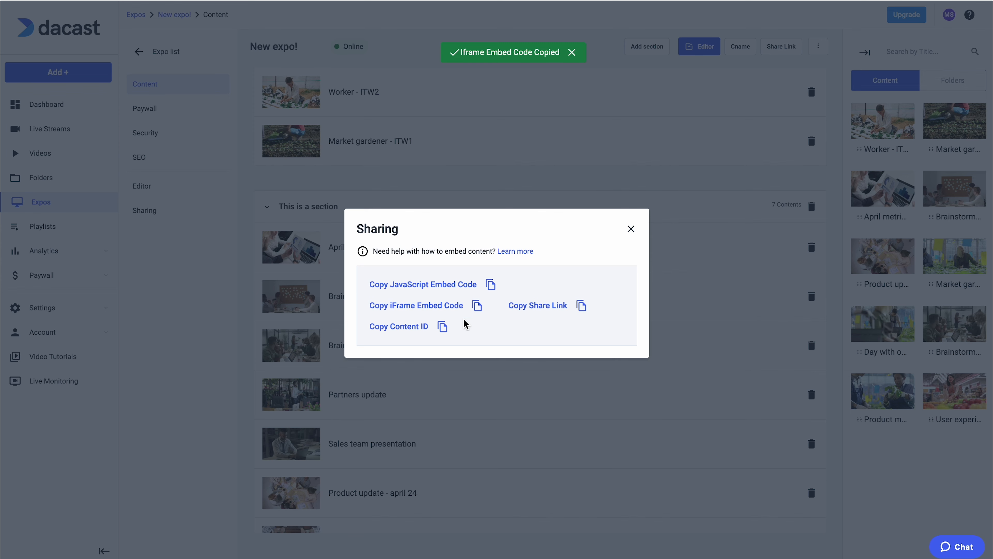